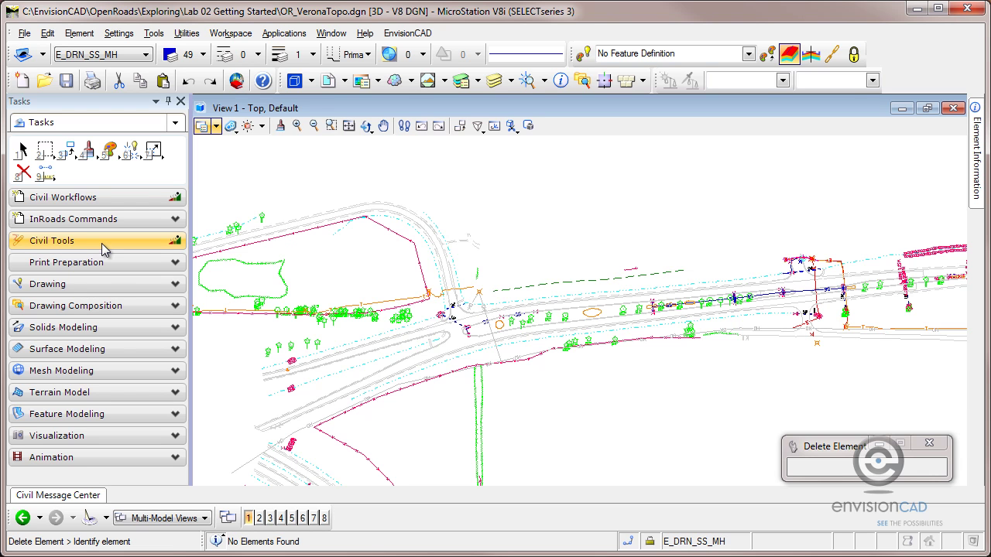
- Switch the Tasks panel from InRoads Commands to Civil Tools with Terrain Model expanded
{"action": "left_click", "coordinate": [175, 220]}
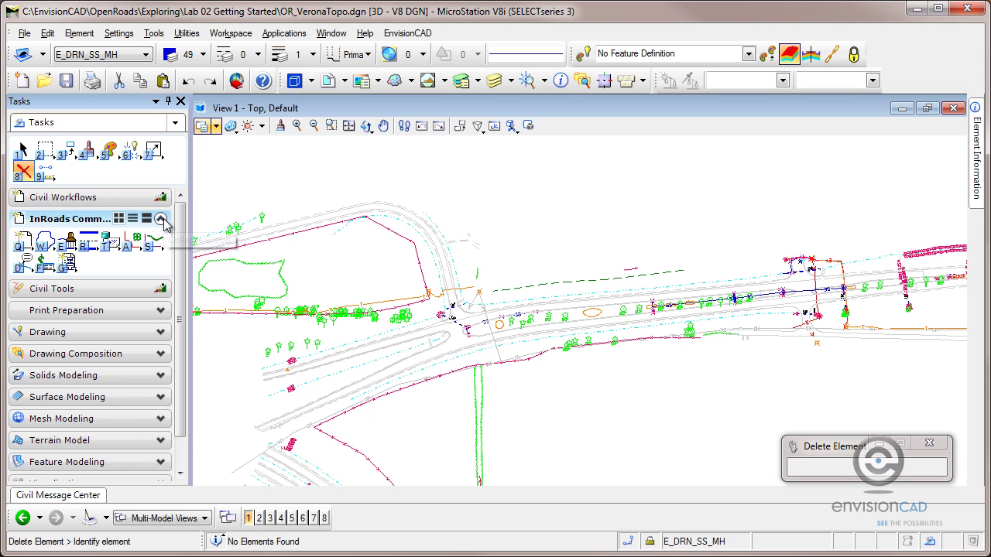
{"action": "left_click", "coordinate": [162, 220]}
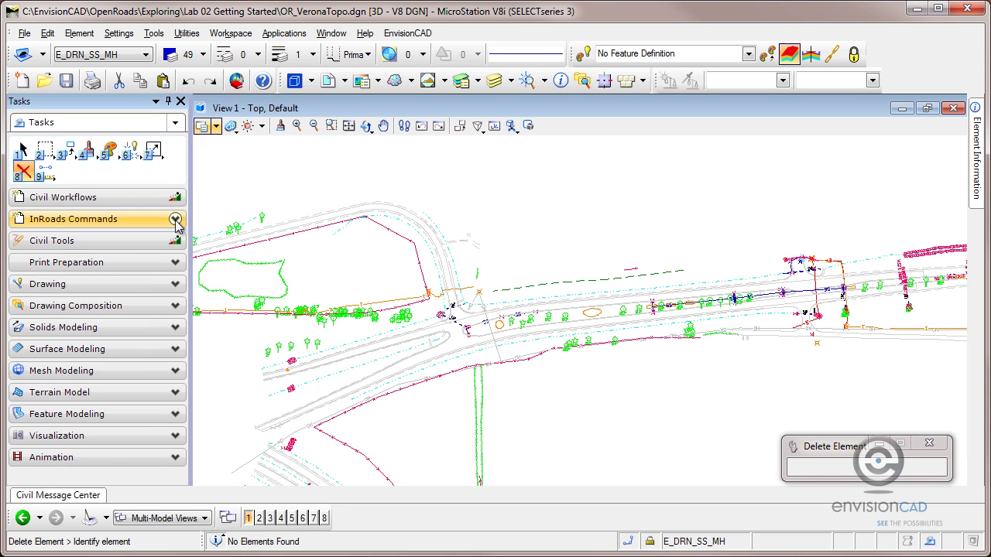
{"action": "left_click", "coordinate": [175, 245]}
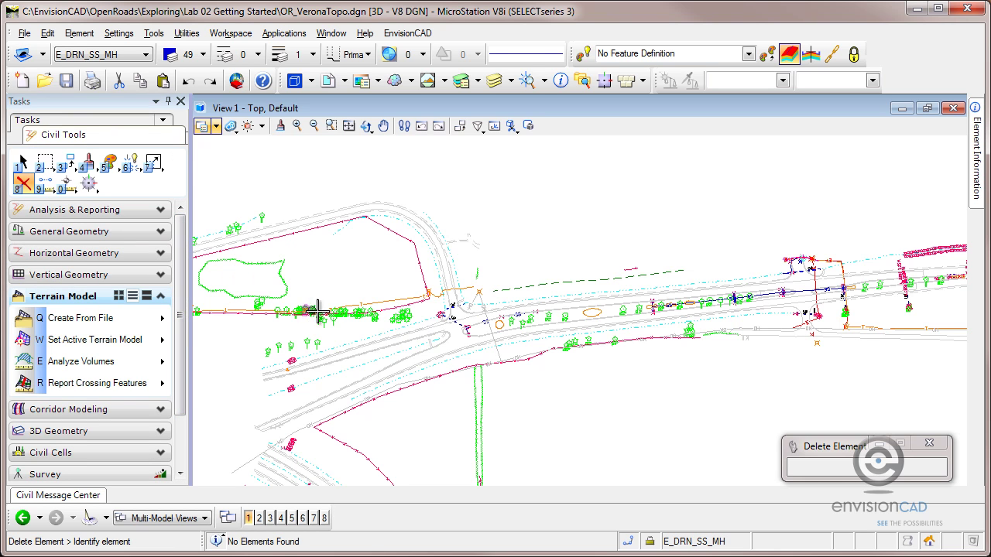
{"action": "left_click", "coordinate": [451, 333]}
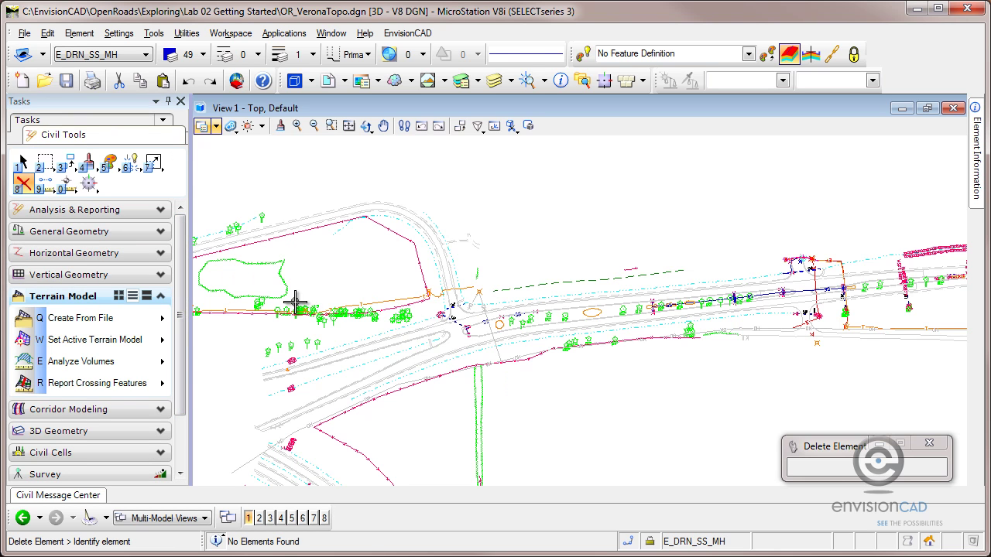
- Choose OR_VeronaExisting.dtm as the source file for Create From File
{"action": "left_click", "coordinate": [162, 324]}
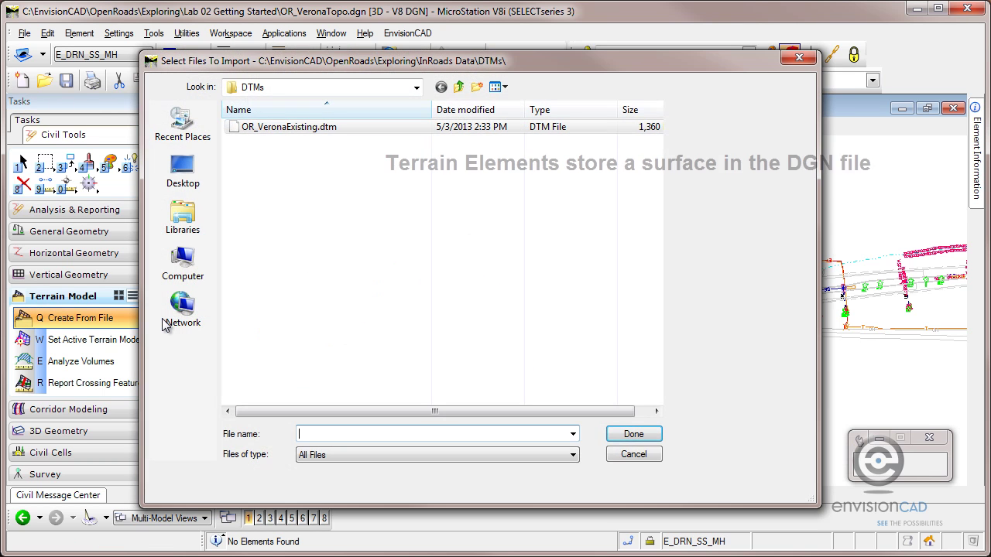
{"action": "left_click", "coordinate": [298, 128]}
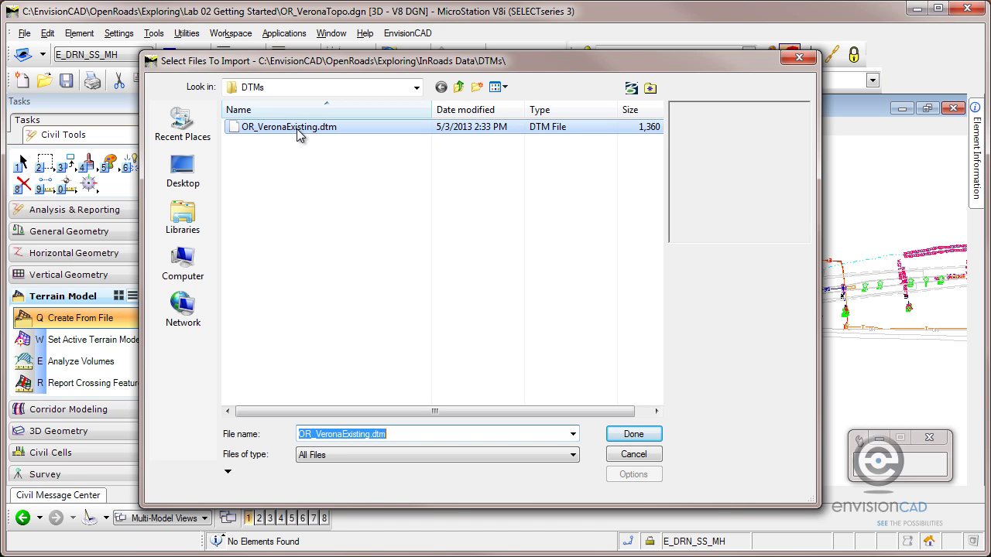
{"action": "left_click", "coordinate": [639, 437]}
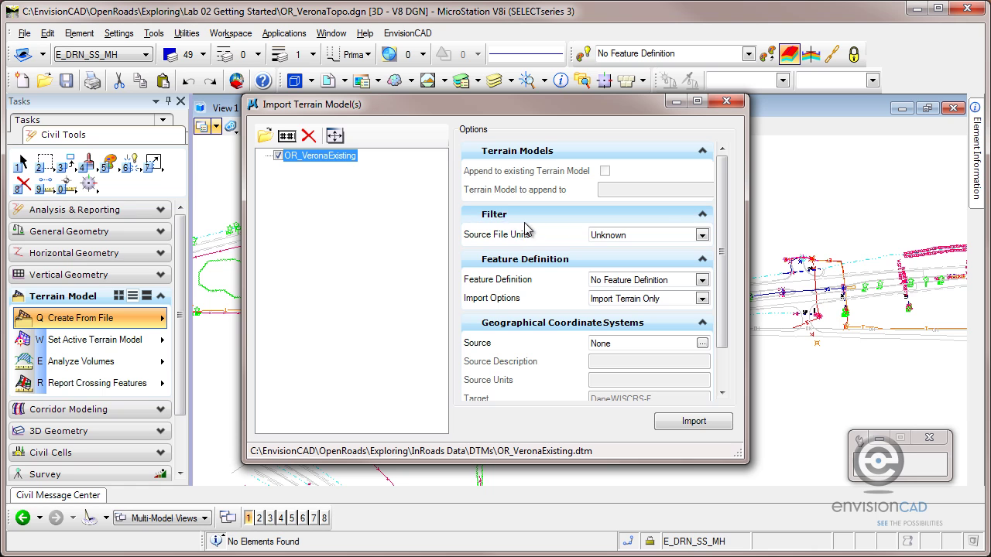
- Import the terrain using the Existing_Contours feature definition and close the import window
{"action": "left_click", "coordinate": [702, 280]}
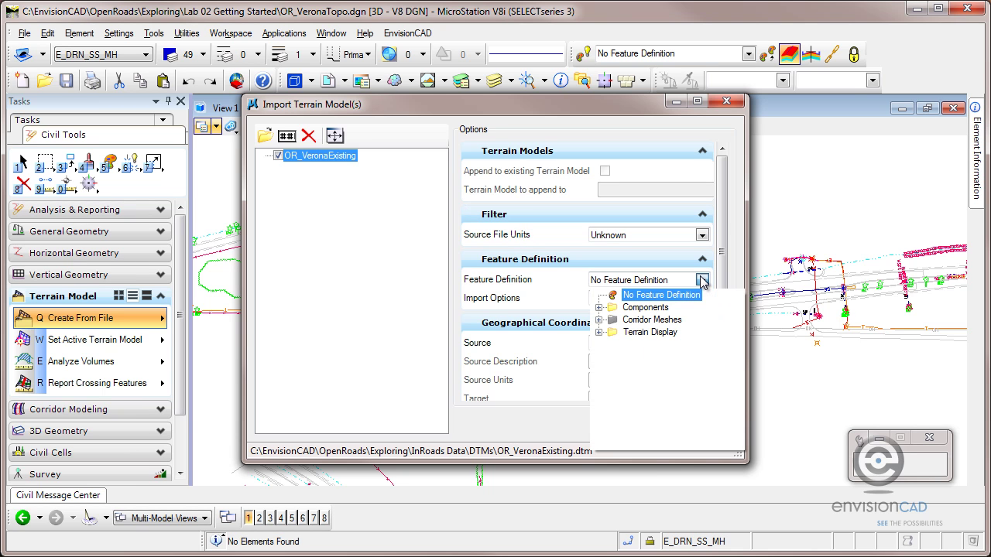
{"action": "left_click", "coordinate": [599, 332]}
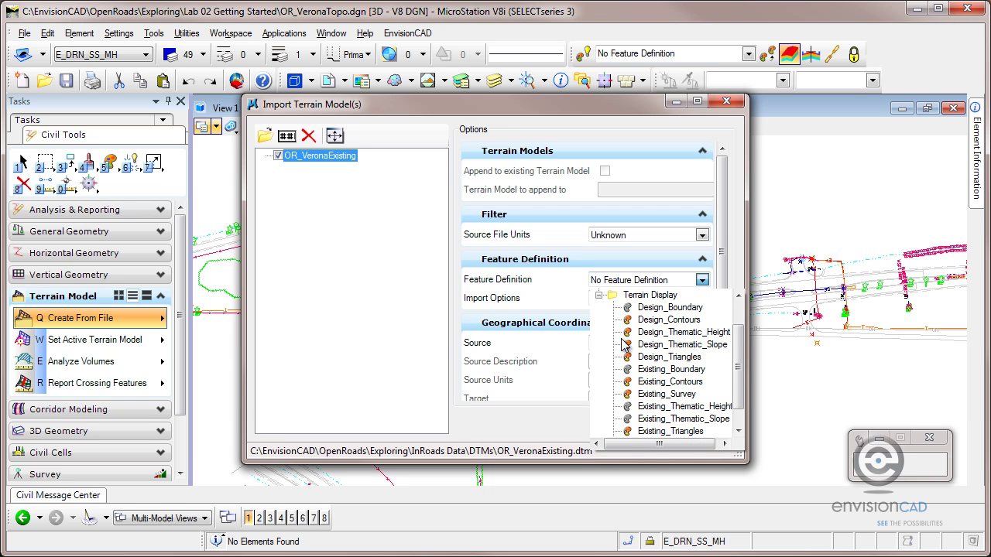
{"action": "left_click", "coordinate": [671, 383]}
{"action": "left_click", "coordinate": [670, 383]}
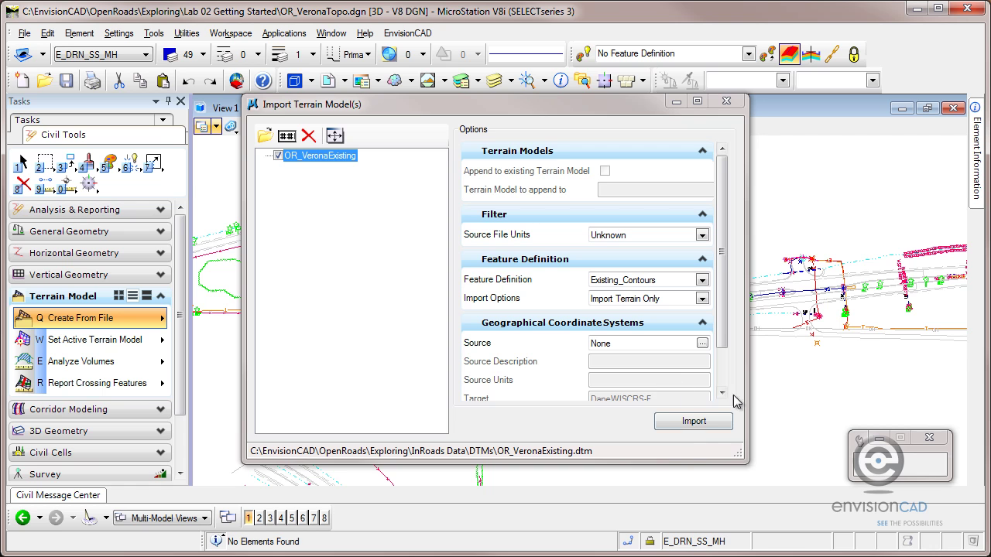
{"action": "left_click", "coordinate": [693, 423]}
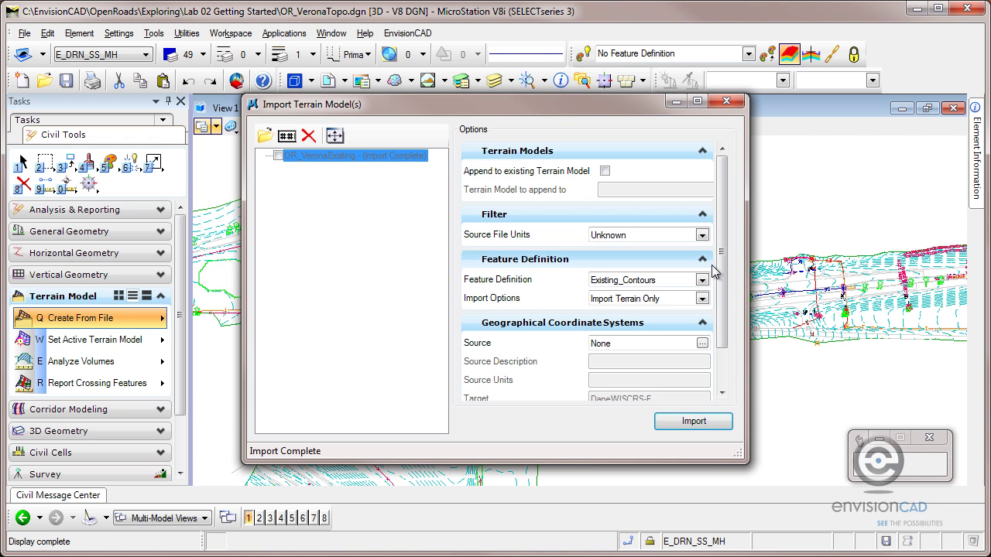
{"action": "left_click", "coordinate": [727, 101]}
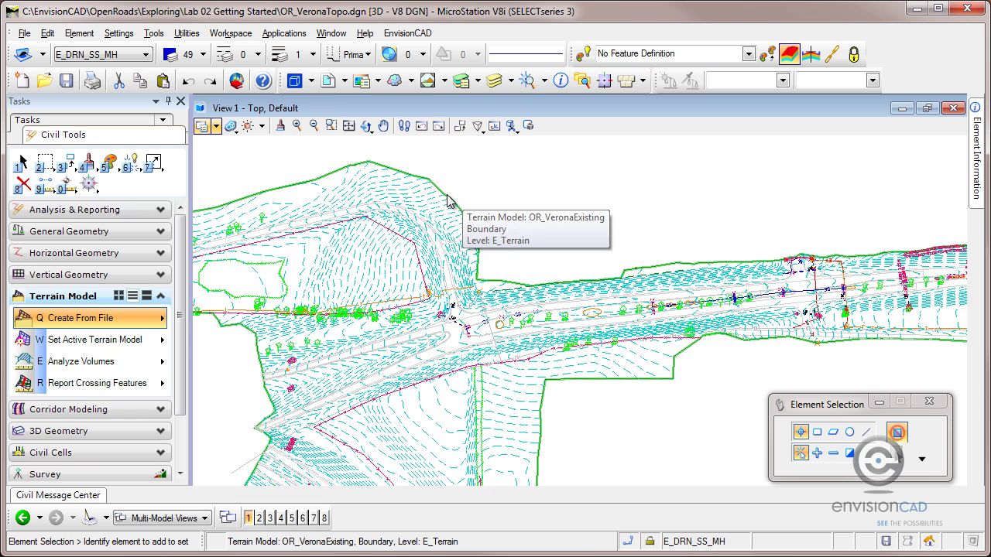
- Select the terrain boundary and set Contours to Off in its Properties
{"action": "left_click", "coordinate": [447, 197]}
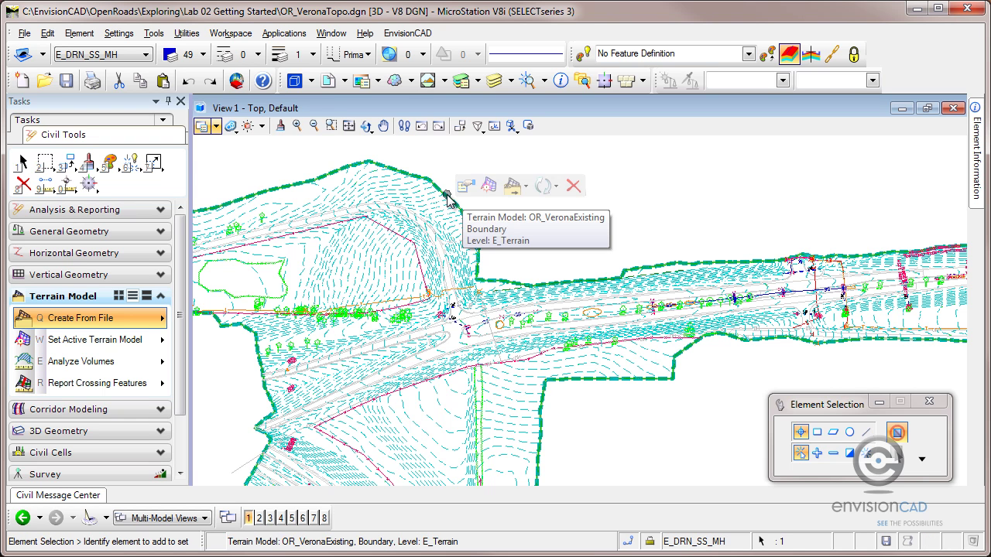
{"action": "left_click", "coordinate": [466, 189]}
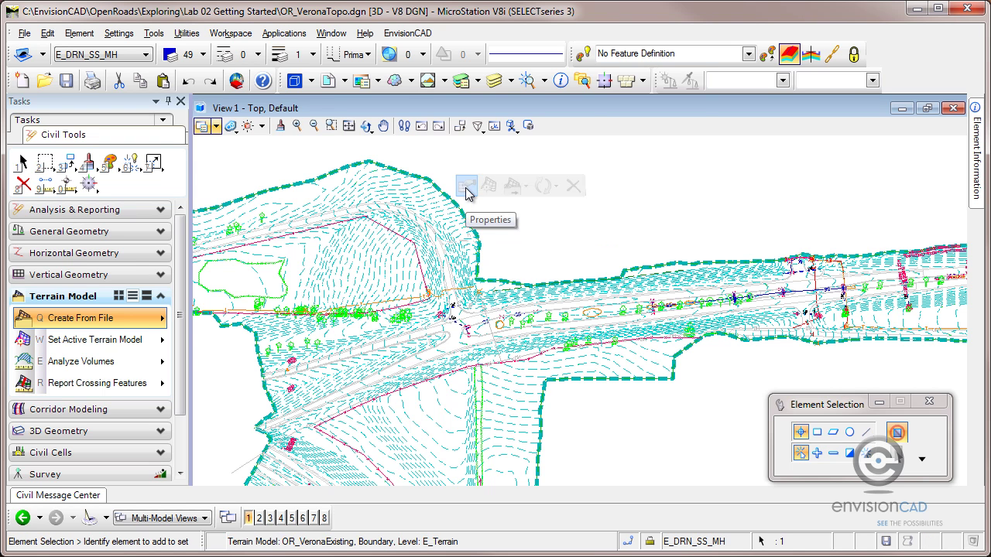
{"action": "left_click", "coordinate": [617, 118]}
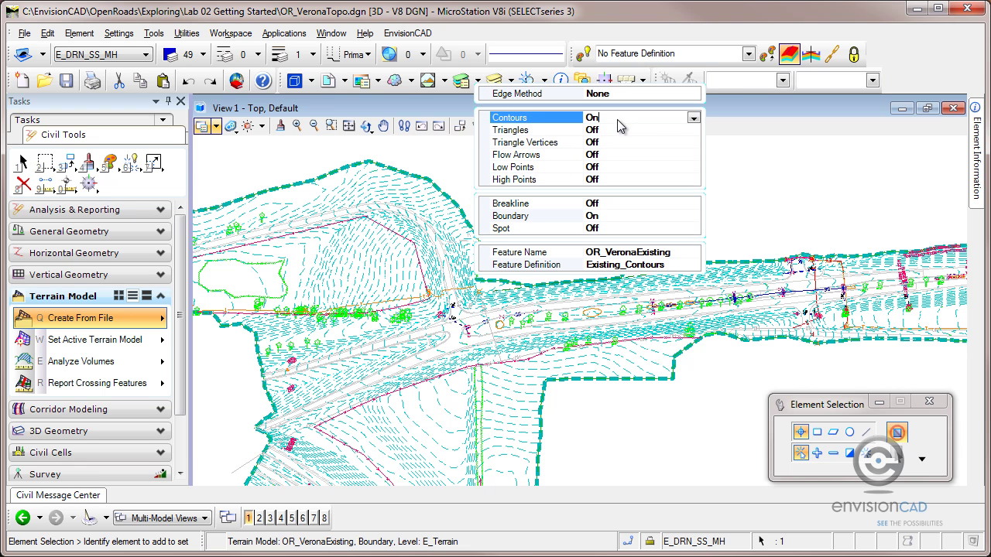
{"action": "left_click", "coordinate": [693, 117]}
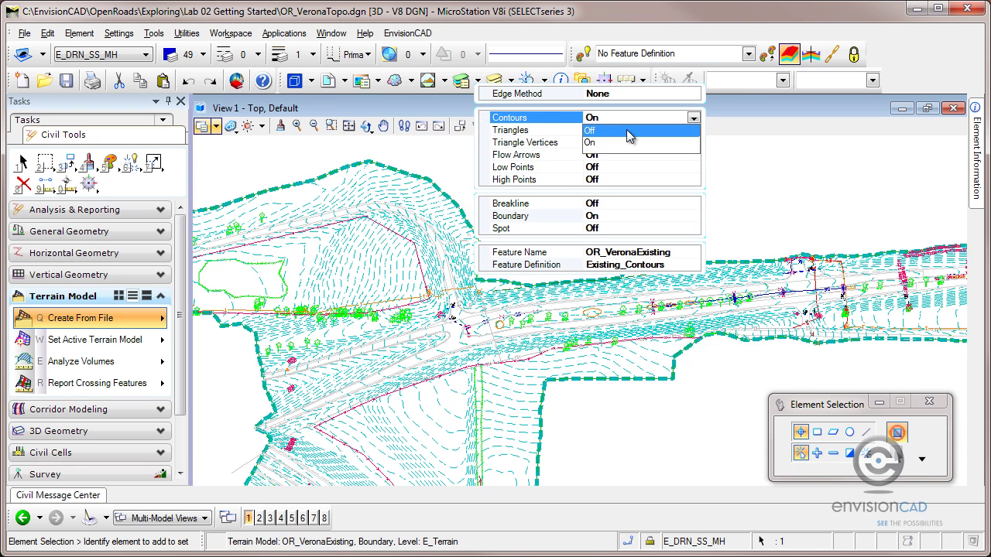
{"action": "left_click", "coordinate": [626, 132]}
- Turn the terrain's Triangles display On, then back Off
{"action": "left_click", "coordinate": [599, 130]}
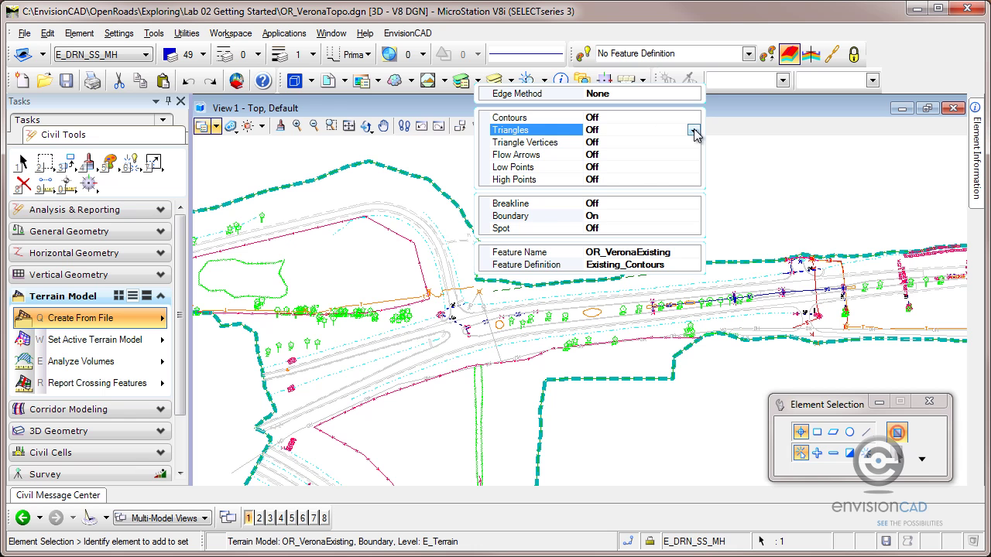
{"action": "left_click", "coordinate": [694, 131]}
{"action": "left_click", "coordinate": [641, 155]}
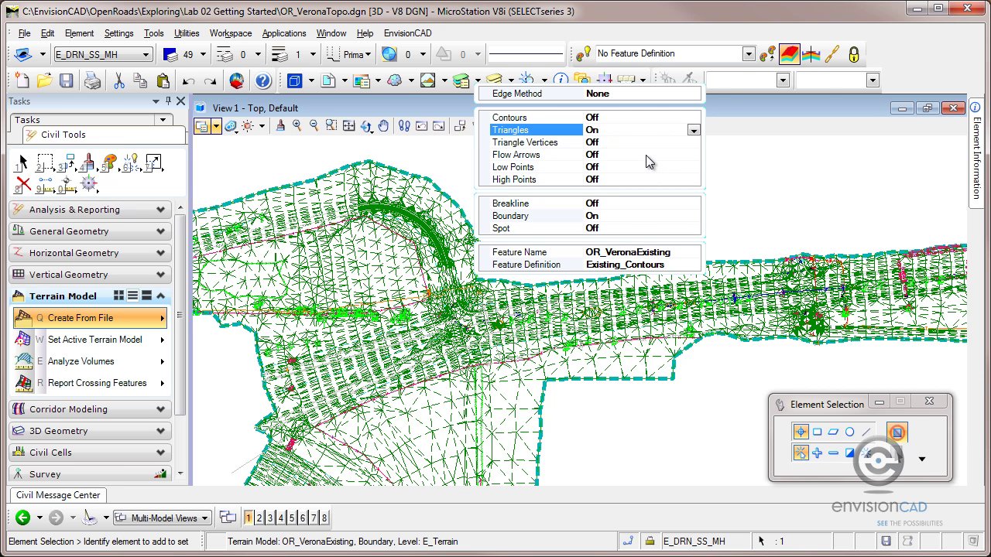
{"action": "left_click", "coordinate": [693, 130]}
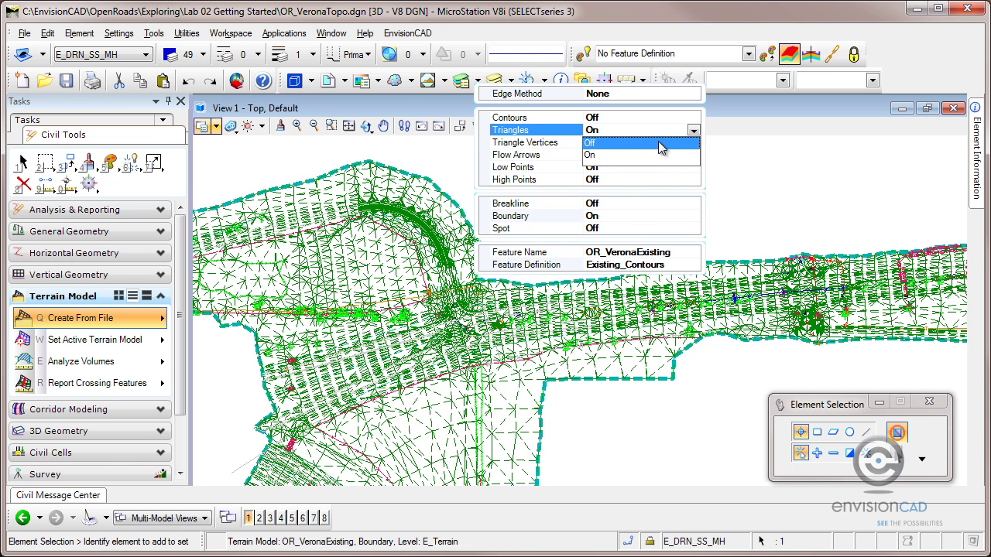
{"action": "left_click", "coordinate": [658, 142]}
- Set the terrain's Contours display back to On
{"action": "left_click", "coordinate": [667, 118]}
{"action": "left_click", "coordinate": [694, 117]}
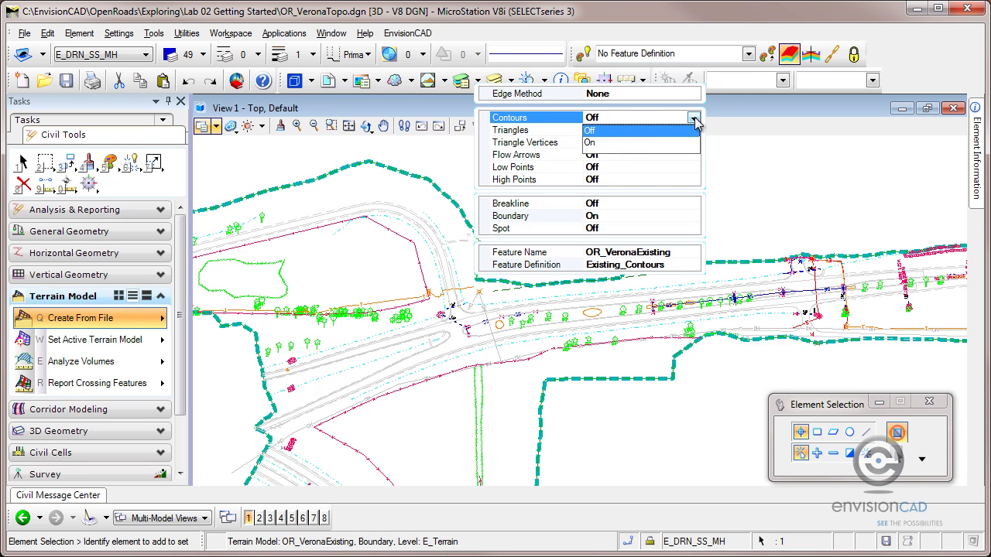
{"action": "left_click", "coordinate": [618, 143]}
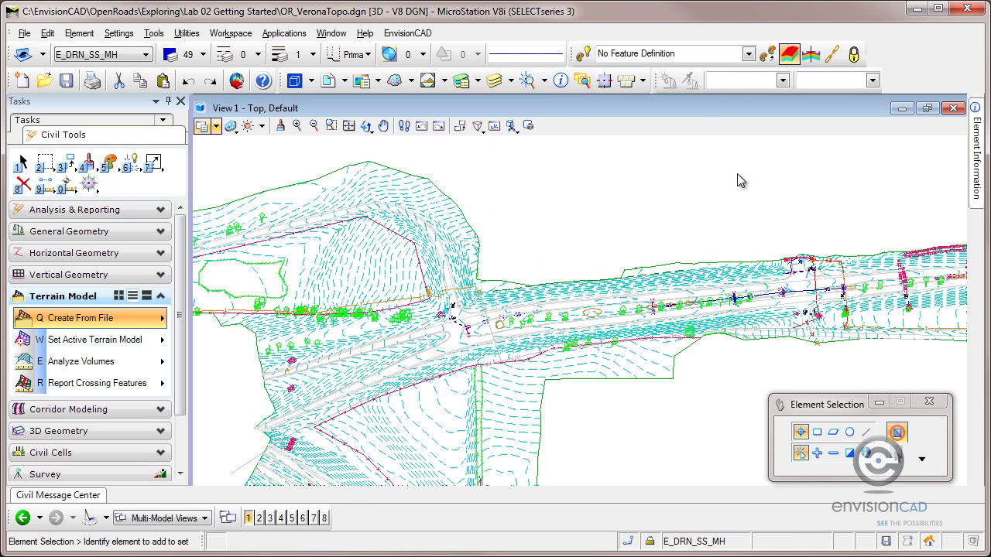
- Select the terrain boundary and update it from source file OR_VeronaExisting.dtm
{"action": "mouse_move", "coordinate": [462, 211]}
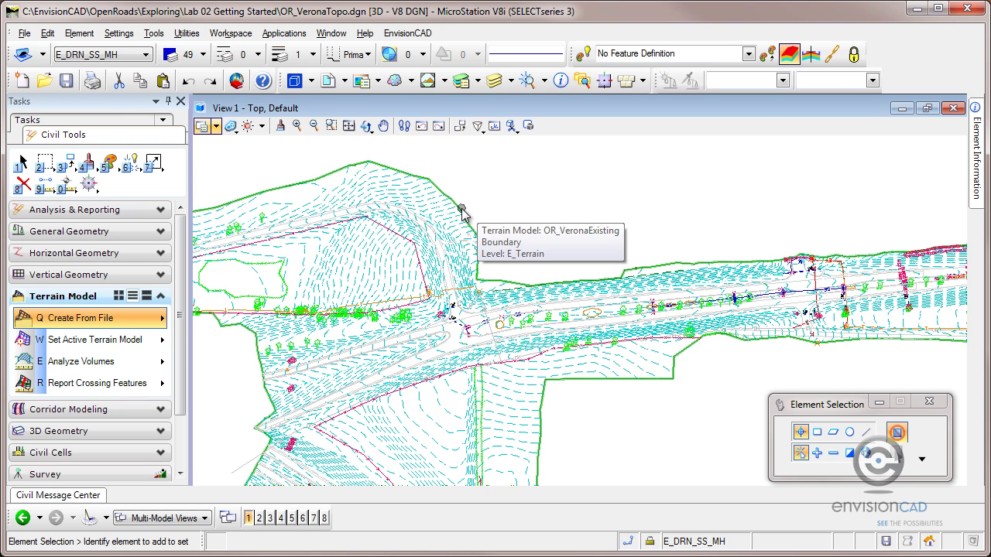
{"action": "left_click", "coordinate": [462, 211]}
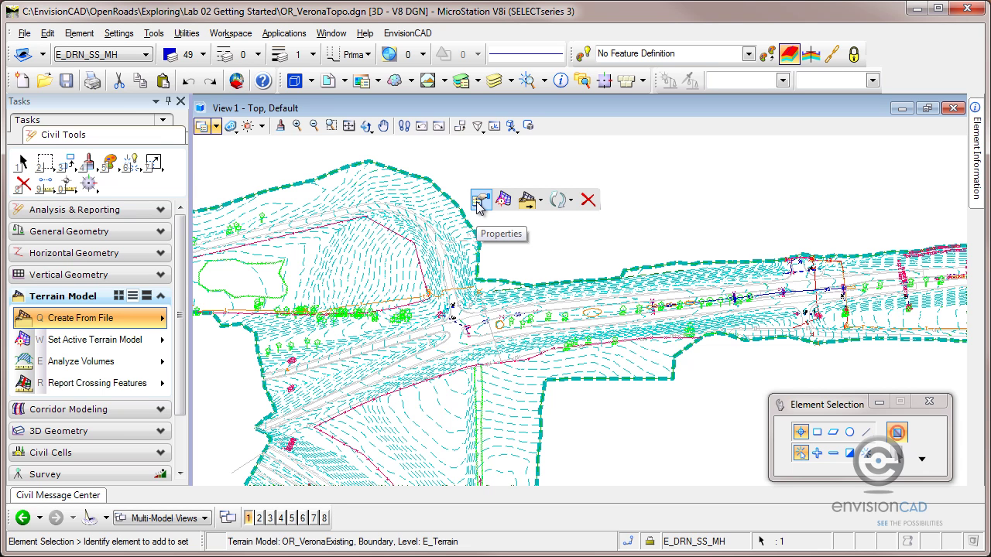
{"action": "left_click", "coordinate": [536, 204]}
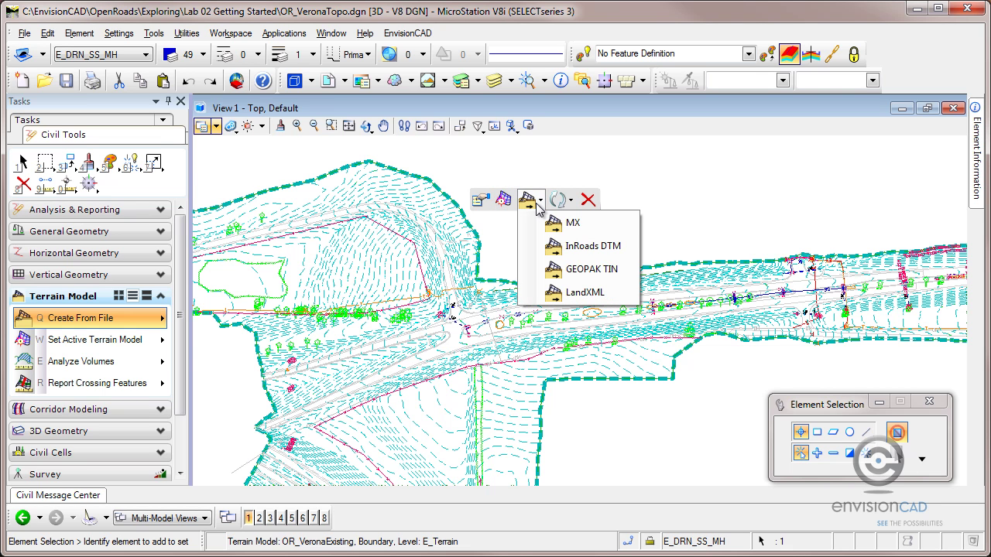
{"action": "left_click", "coordinate": [570, 203]}
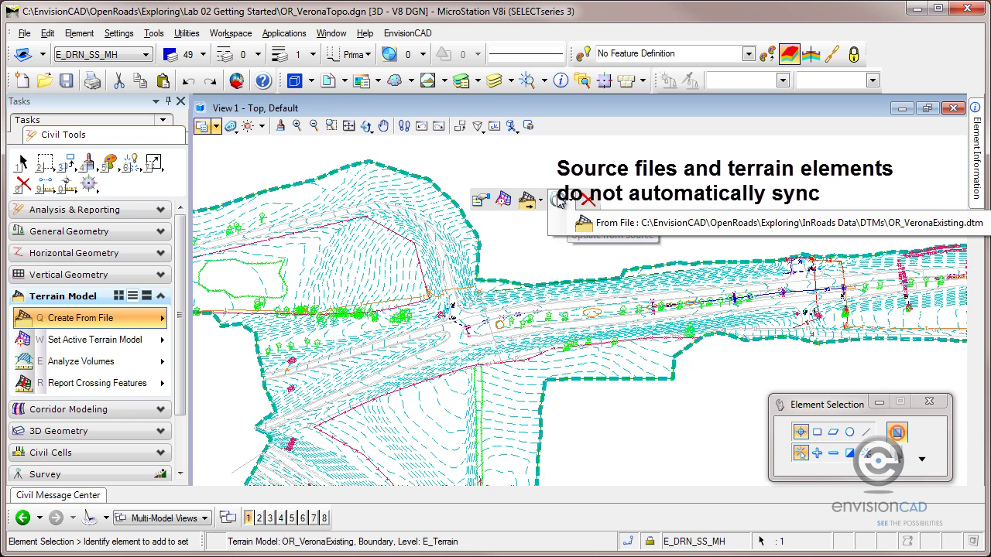
{"action": "left_click", "coordinate": [589, 223]}
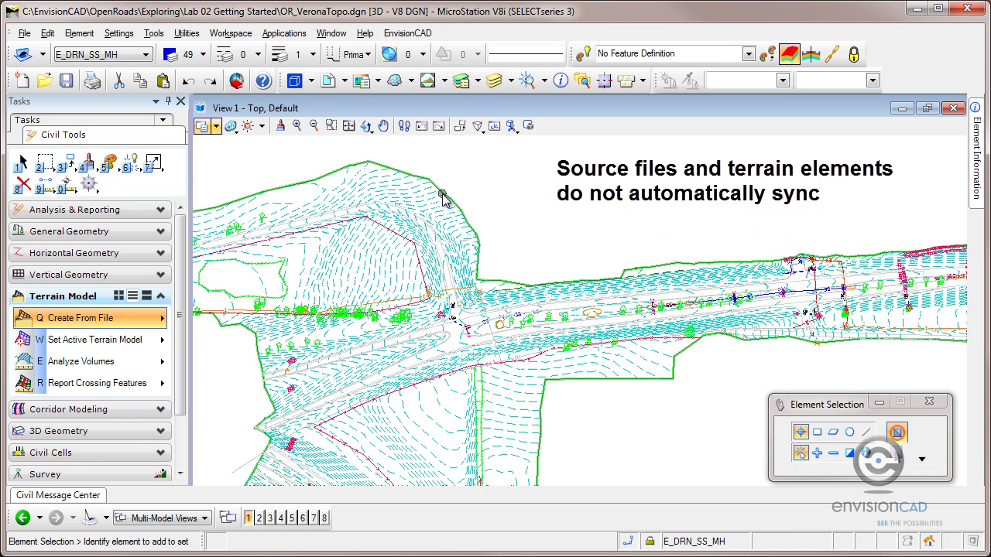
- Delete the terrain with Delete Element, undo with Ctrl+Z, then open recent OR_Exploring2D.dgn
{"action": "key", "text": "8"}
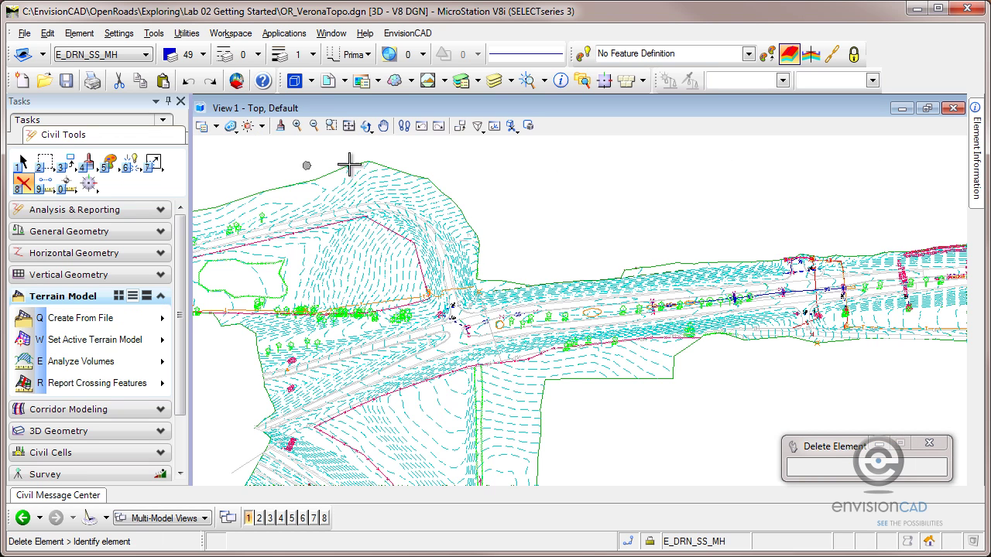
{"action": "left_click", "coordinate": [408, 168]}
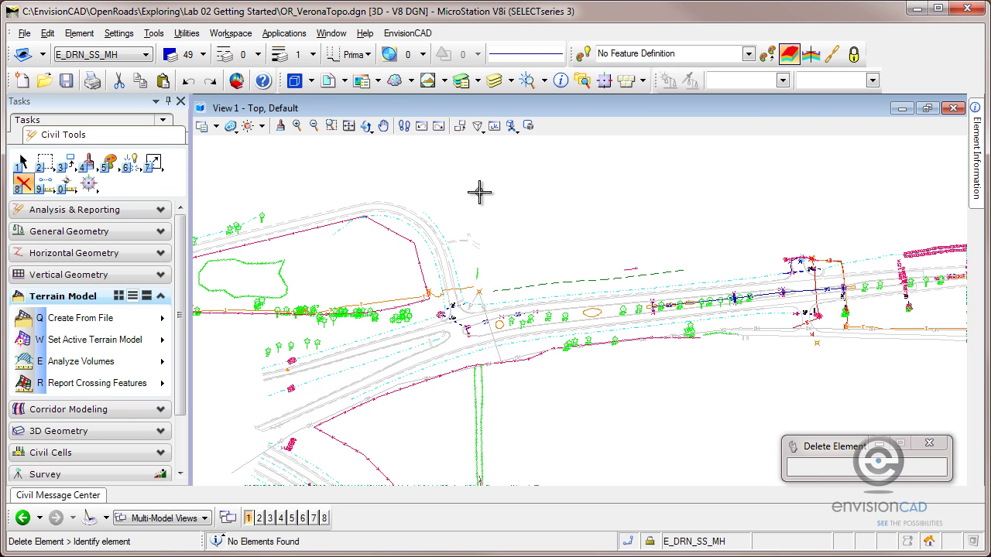
{"action": "key", "text": "ctrl+z"}
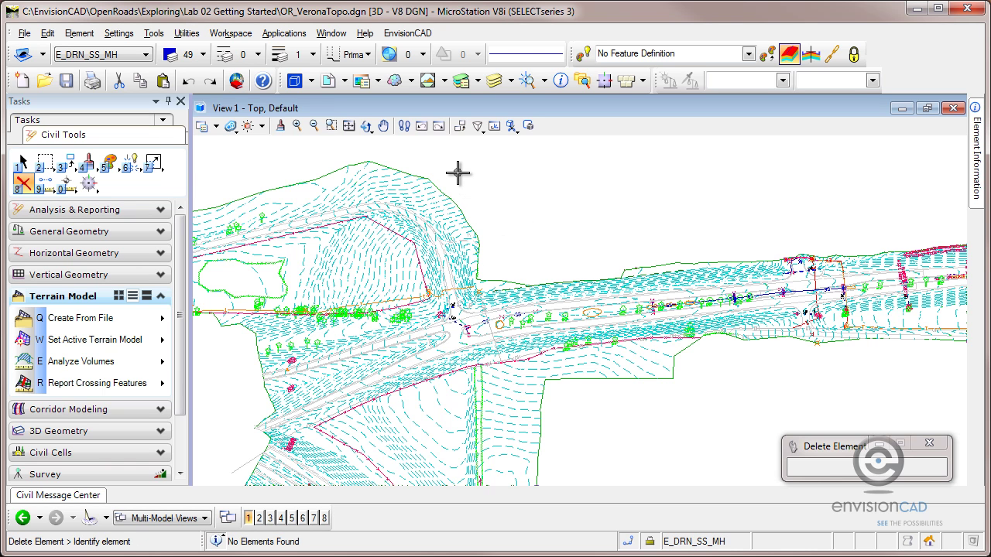
{"action": "left_click", "coordinate": [24, 33]}
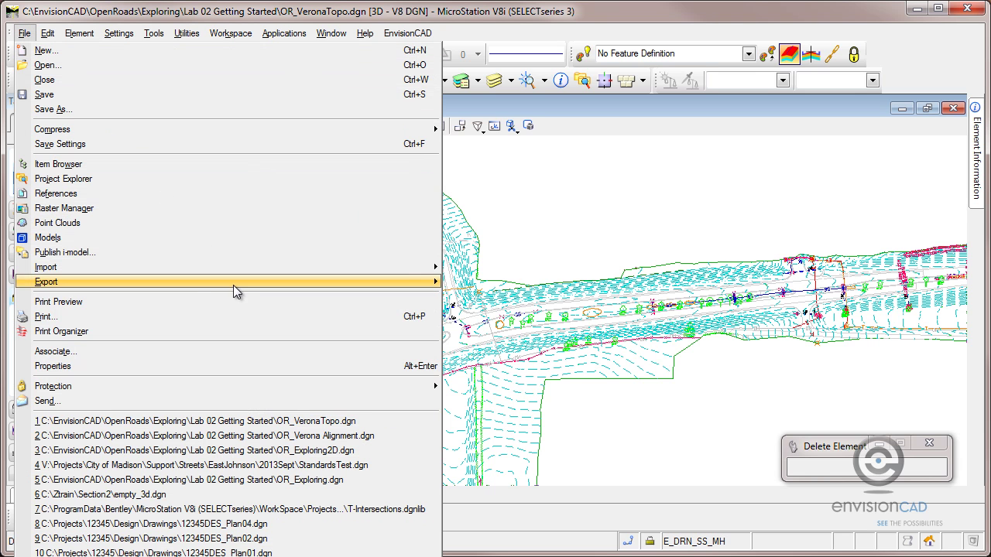
{"action": "left_click", "coordinate": [313, 456]}
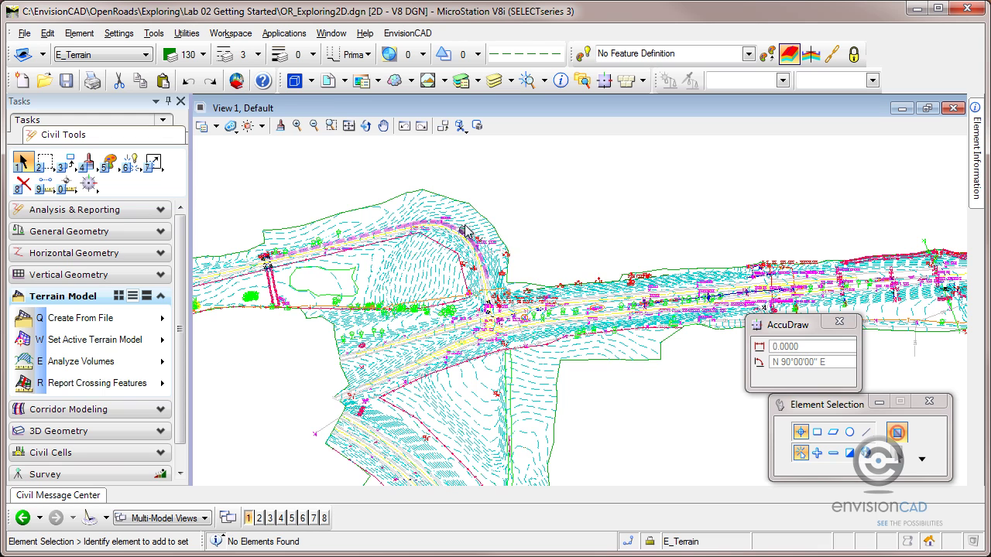
{"action": "mouse_move", "coordinate": [472, 212]}
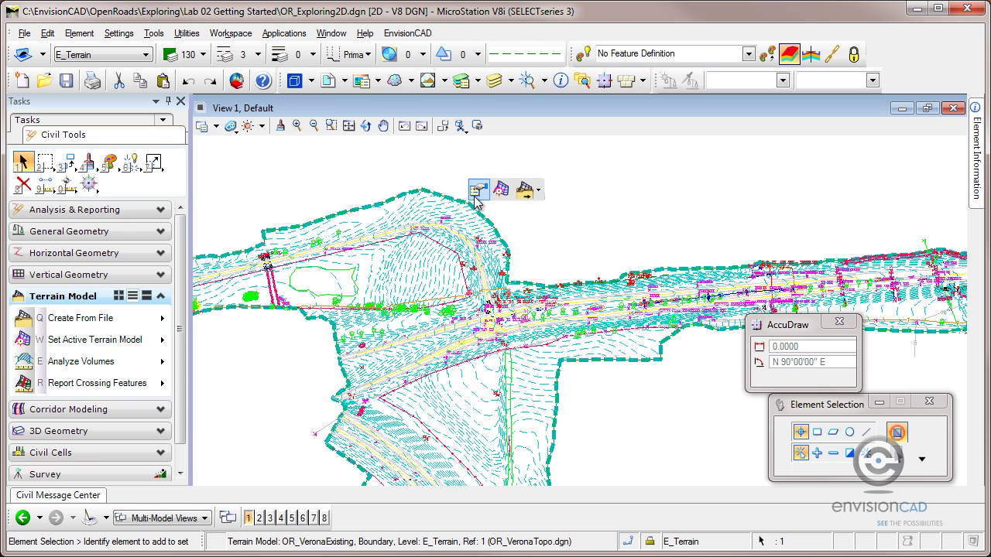
{"action": "left_click", "coordinate": [539, 194]}
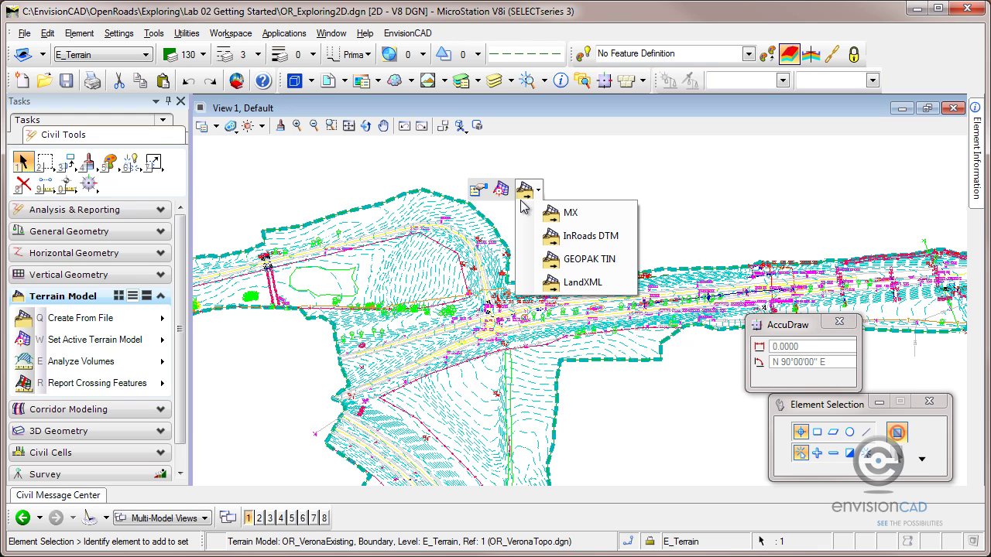
{"action": "left_click", "coordinate": [522, 200]}
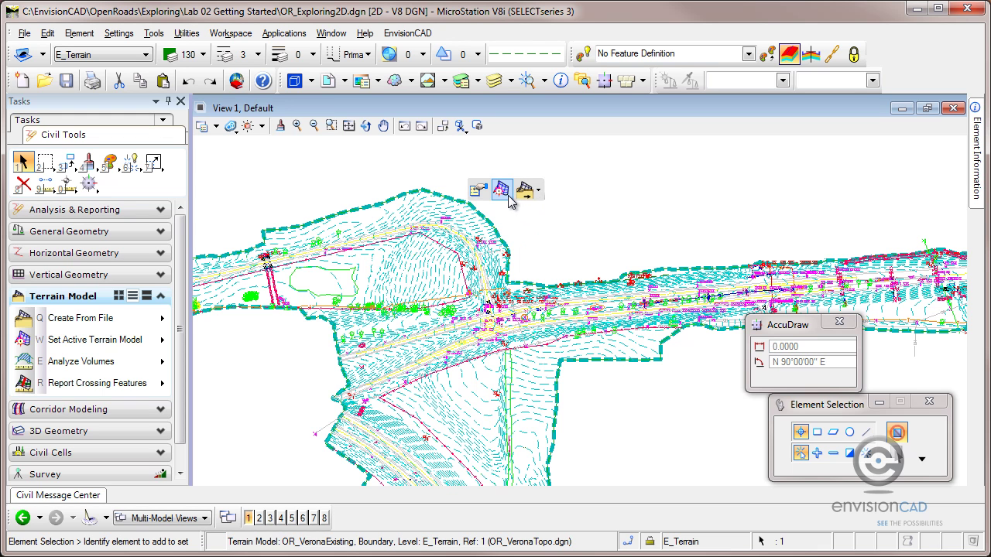
{"action": "left_click", "coordinate": [328, 81]}
{"action": "left_click", "coordinate": [413, 168]}
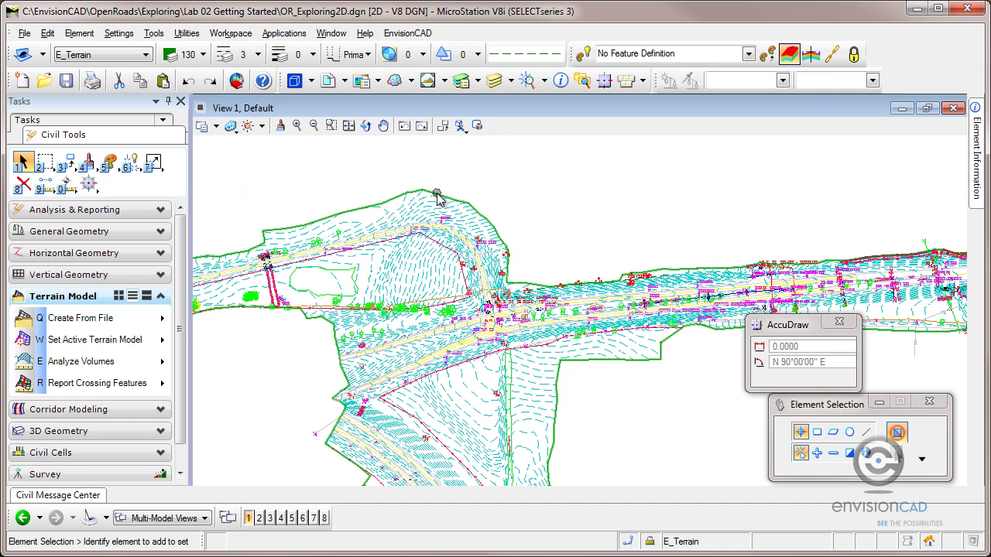
{"action": "mouse_move", "coordinate": [437, 197]}
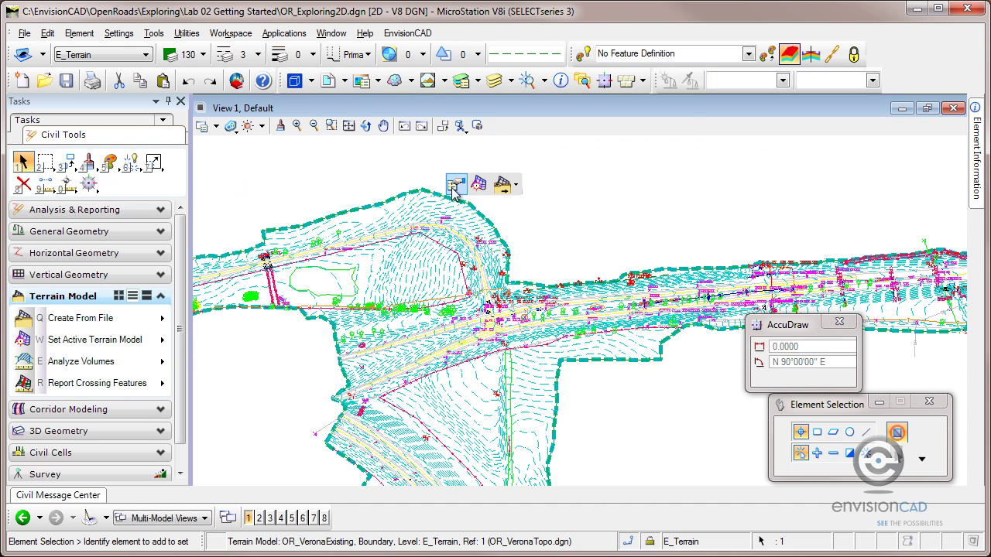
- Set the referenced terrain's Override Symbology to Yes
{"action": "left_click", "coordinate": [600, 244]}
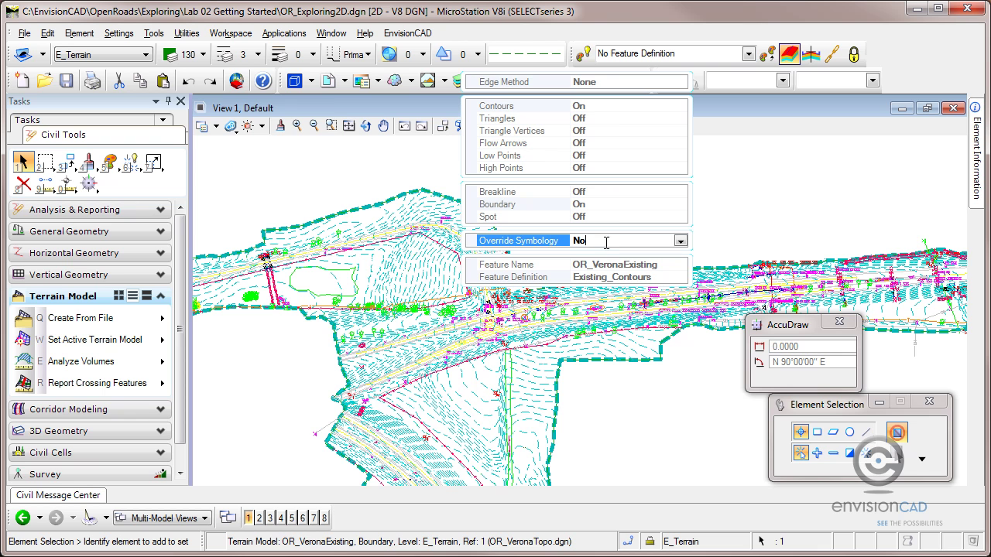
{"action": "left_click", "coordinate": [680, 242]}
{"action": "left_click", "coordinate": [611, 267]}
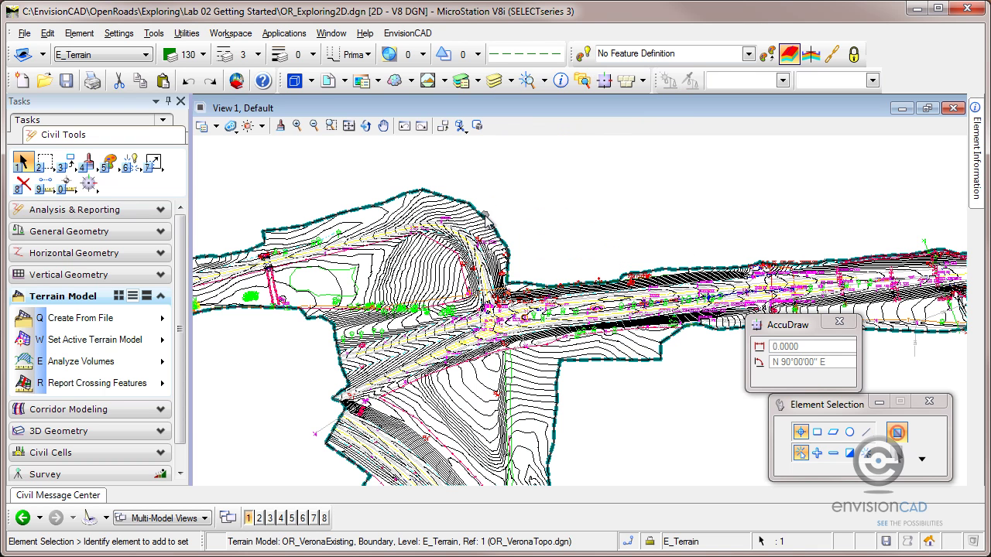
- Set the terrain's Contours display to Off in its properties
{"action": "left_click", "coordinate": [504, 206]}
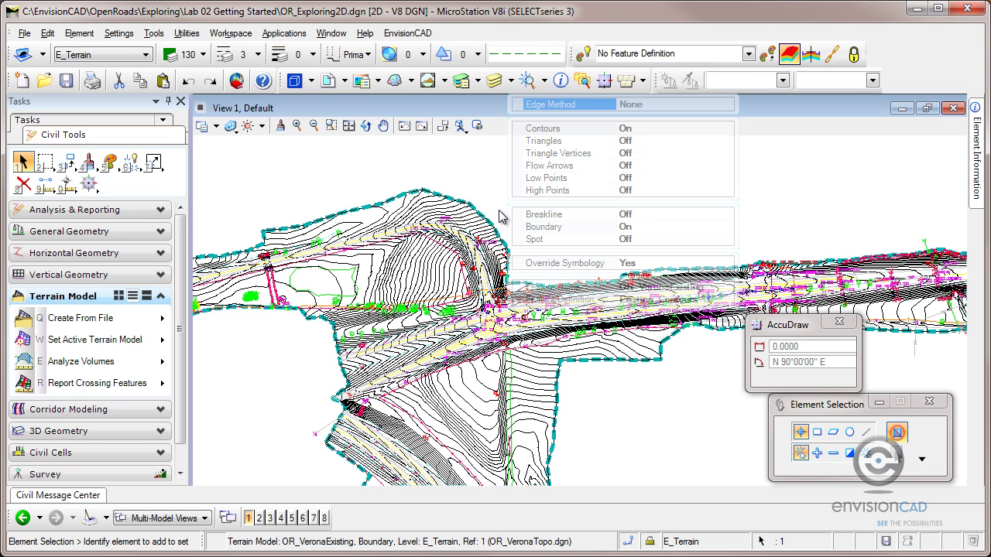
{"action": "left_click", "coordinate": [655, 129]}
{"action": "left_click", "coordinate": [728, 129]}
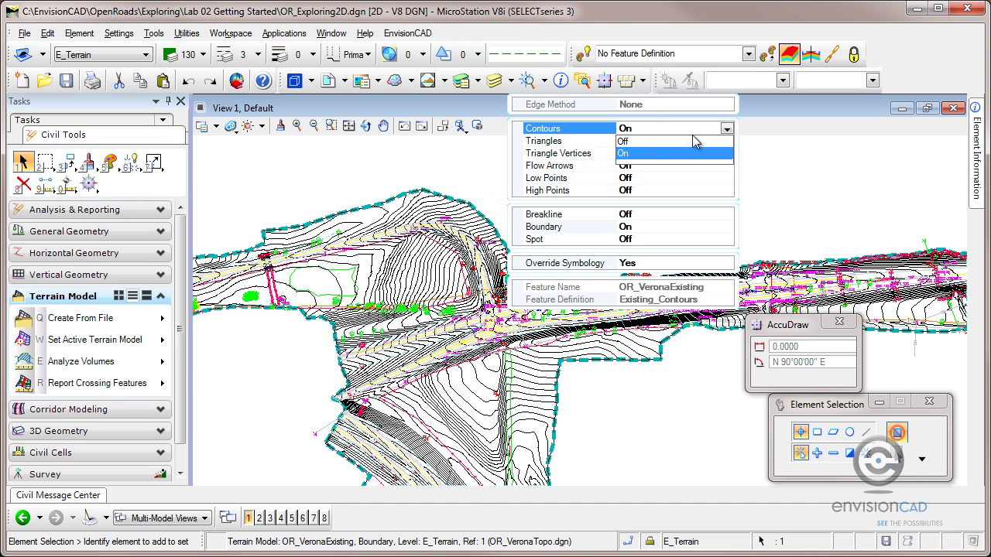
{"action": "left_click", "coordinate": [652, 142]}
- Turn the terrain's Triangles display On, then back Off
{"action": "left_click", "coordinate": [665, 141]}
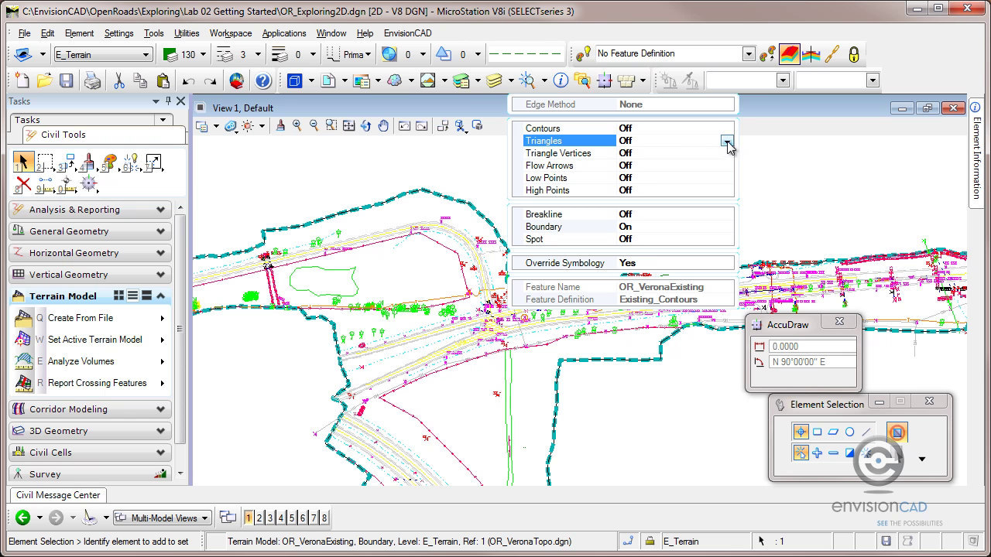
{"action": "left_click", "coordinate": [727, 141]}
{"action": "left_click", "coordinate": [633, 171]}
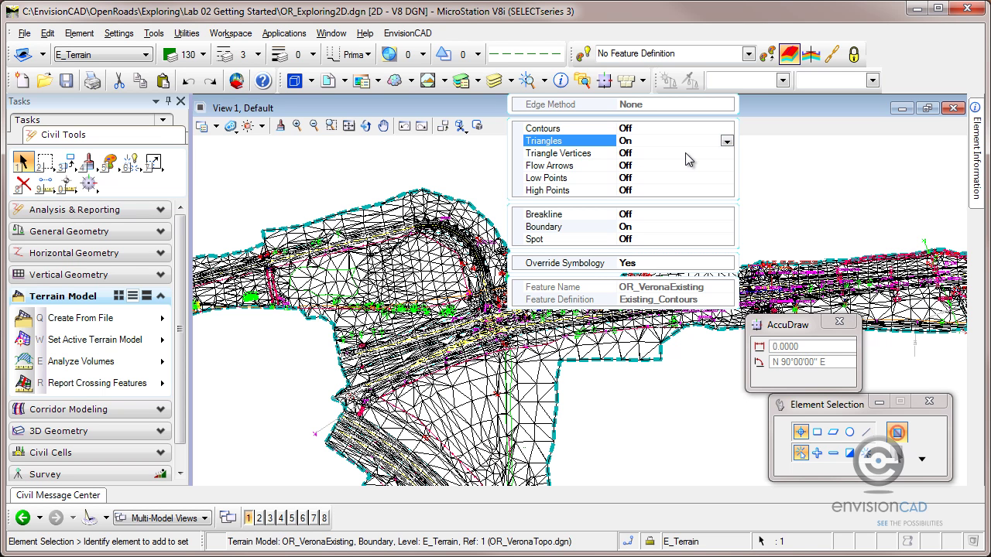
{"action": "left_click", "coordinate": [727, 141]}
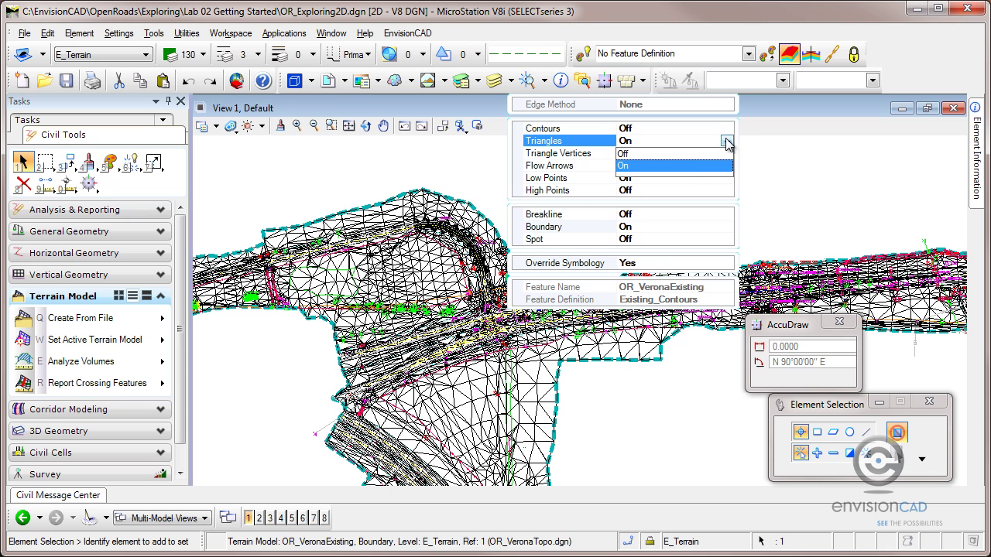
{"action": "left_click", "coordinate": [687, 160]}
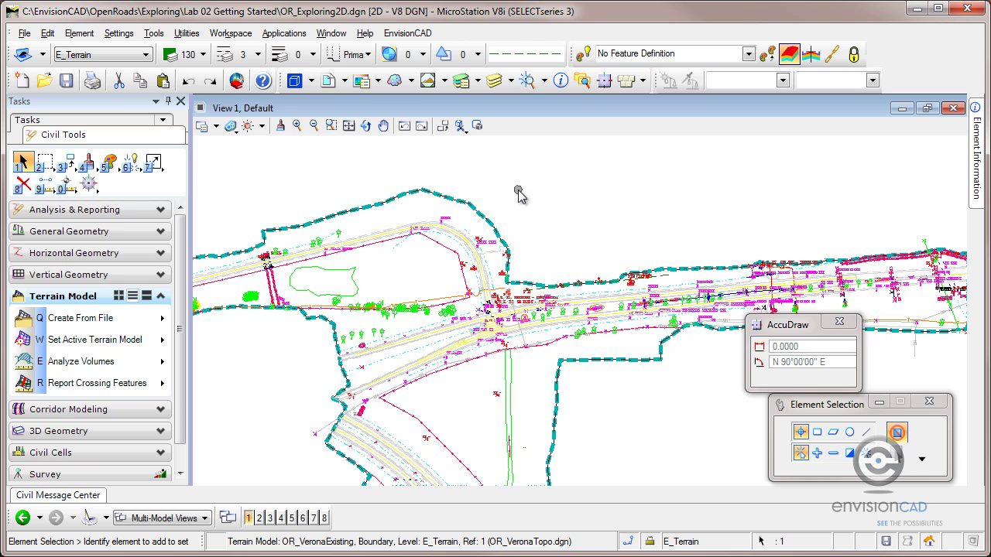
- Select the terrain and expand its Terrain Model node in Element Information
{"action": "left_click", "coordinate": [472, 207]}
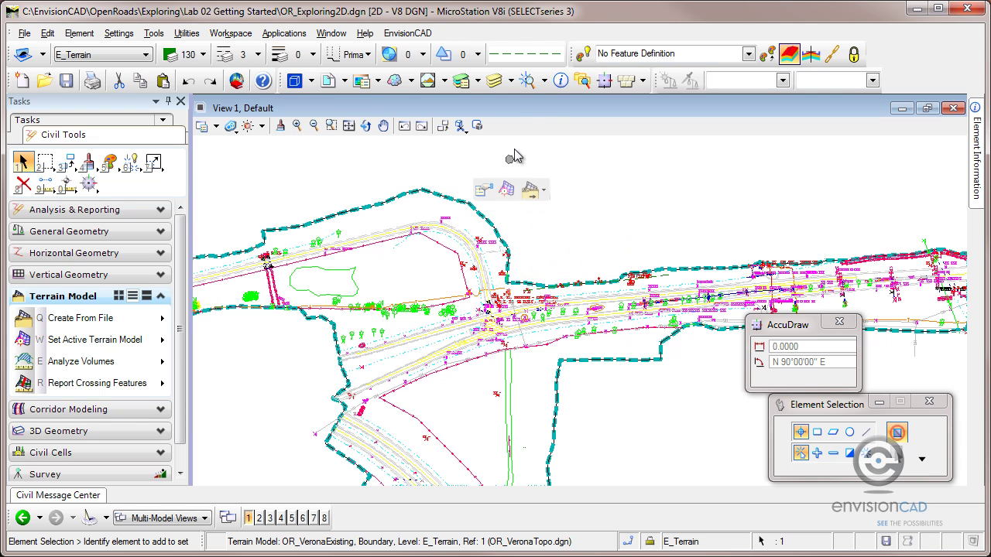
{"action": "left_click", "coordinate": [561, 82]}
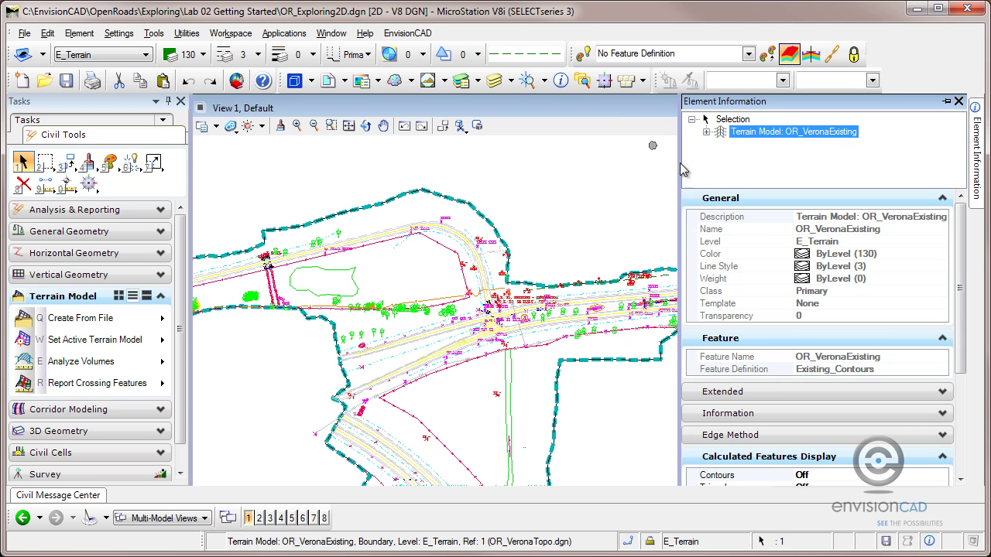
{"action": "left_click", "coordinate": [706, 131]}
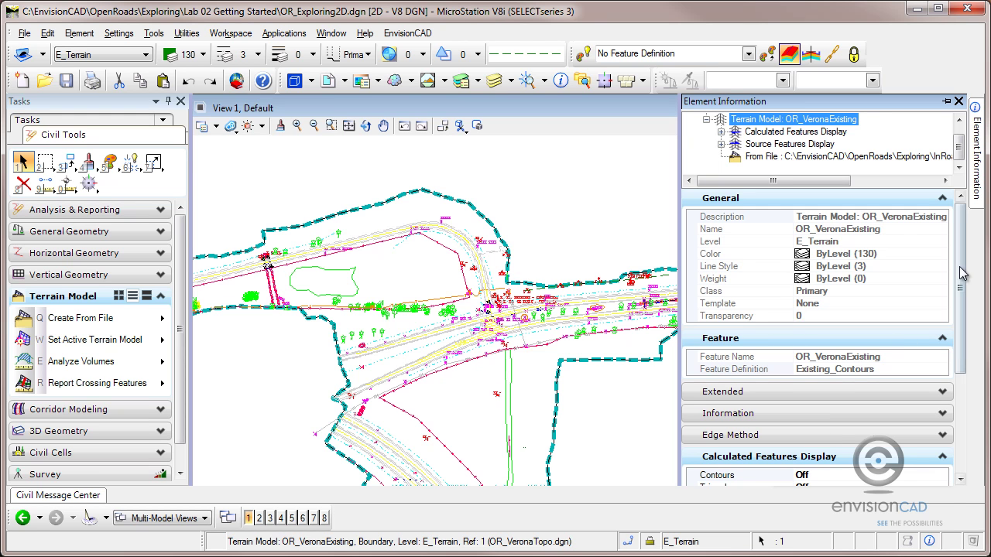
{"action": "left_click_drag", "start_coordinate": [960, 272], "coordinate": [960, 383]}
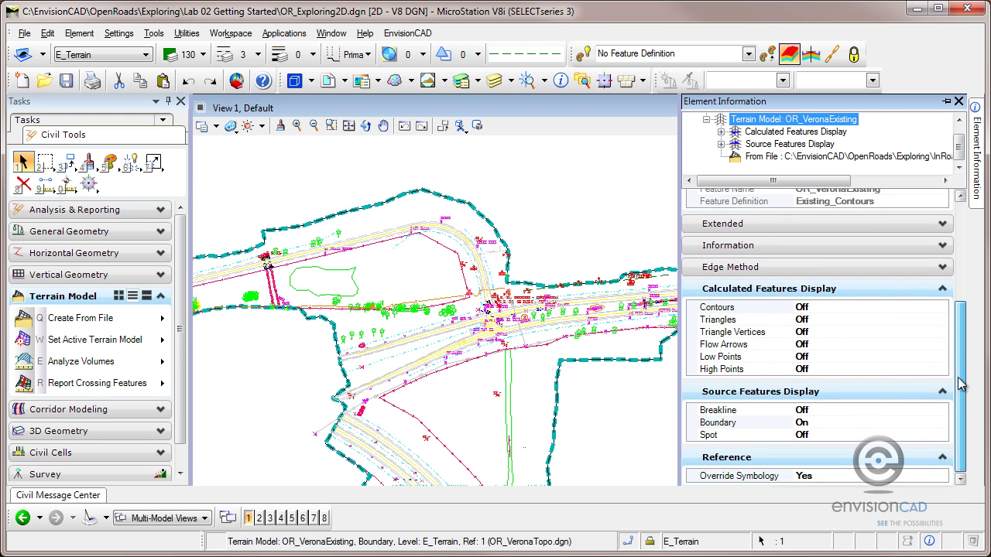
- Hide the Contours row from the Calculated Features Display list
{"action": "left_click", "coordinate": [765, 311]}
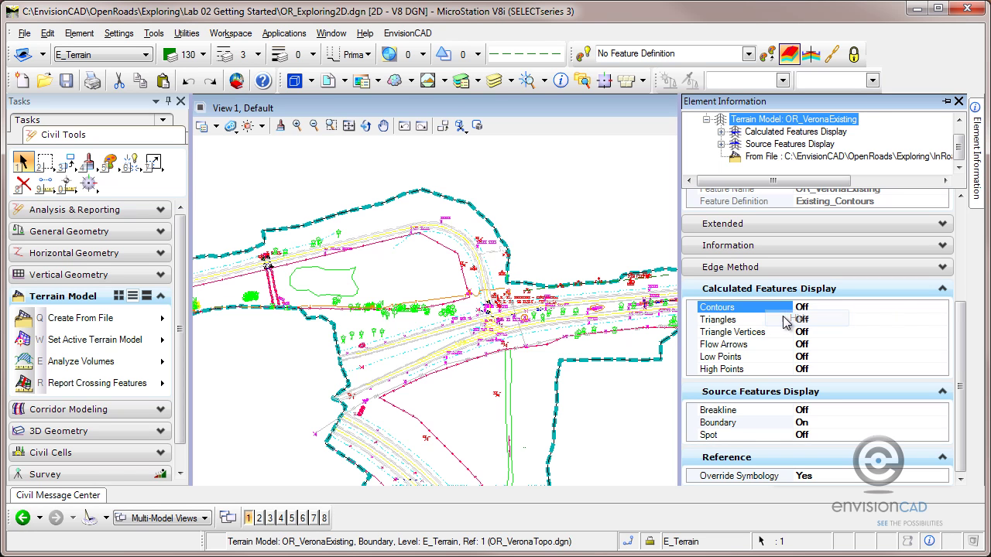
{"action": "left_click", "coordinate": [786, 322]}
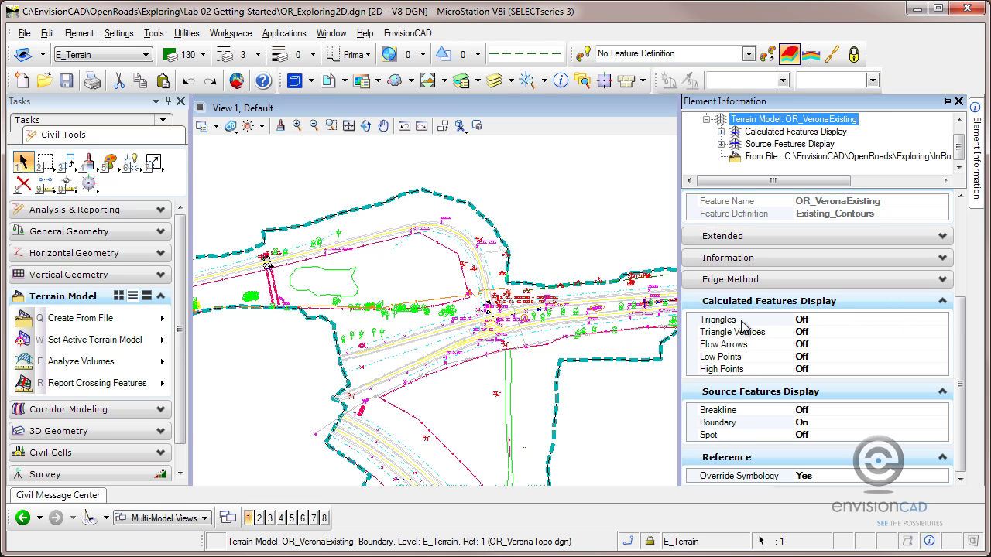
{"action": "left_click", "coordinate": [742, 322]}
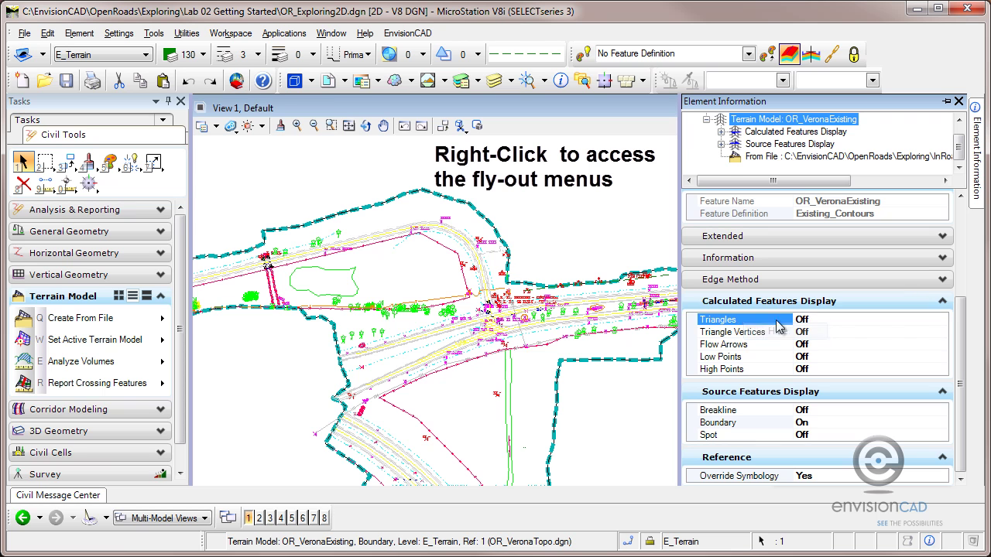
- Restore the Contours row via Show/Hide, then expand and collapse the General section
{"action": "right_click", "coordinate": [778, 312]}
{"action": "mouse_move", "coordinate": [804, 327]}
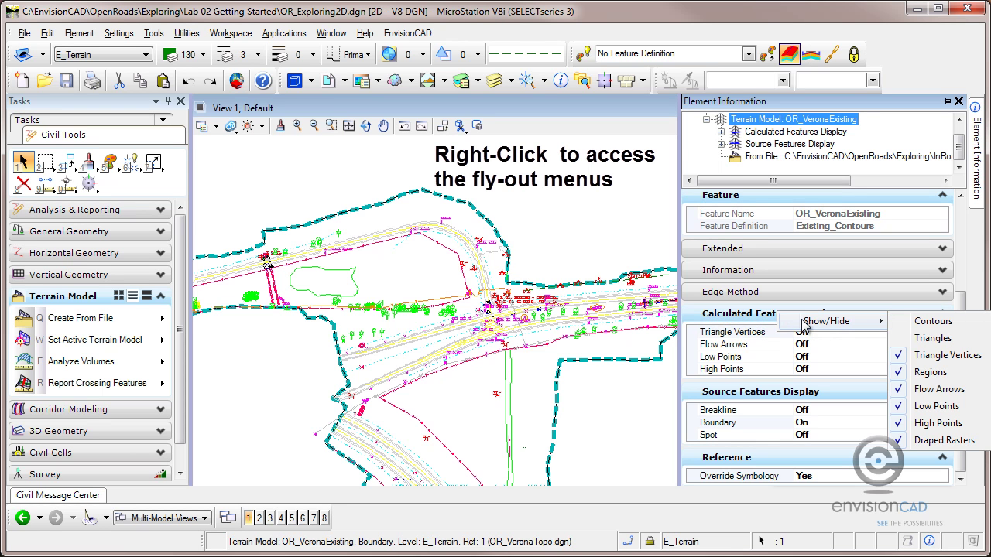
{"action": "left_click", "coordinate": [899, 325]}
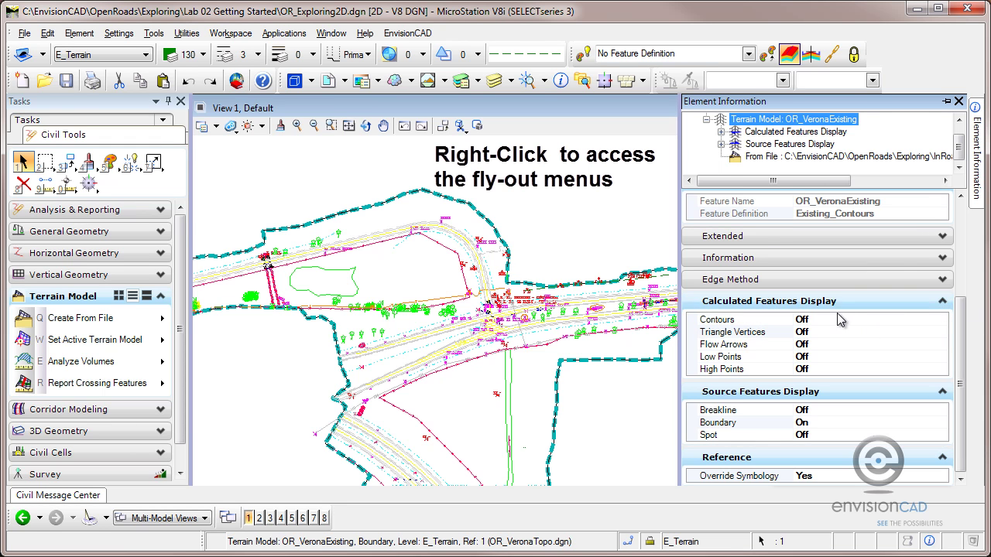
{"action": "right_click", "coordinate": [776, 313]}
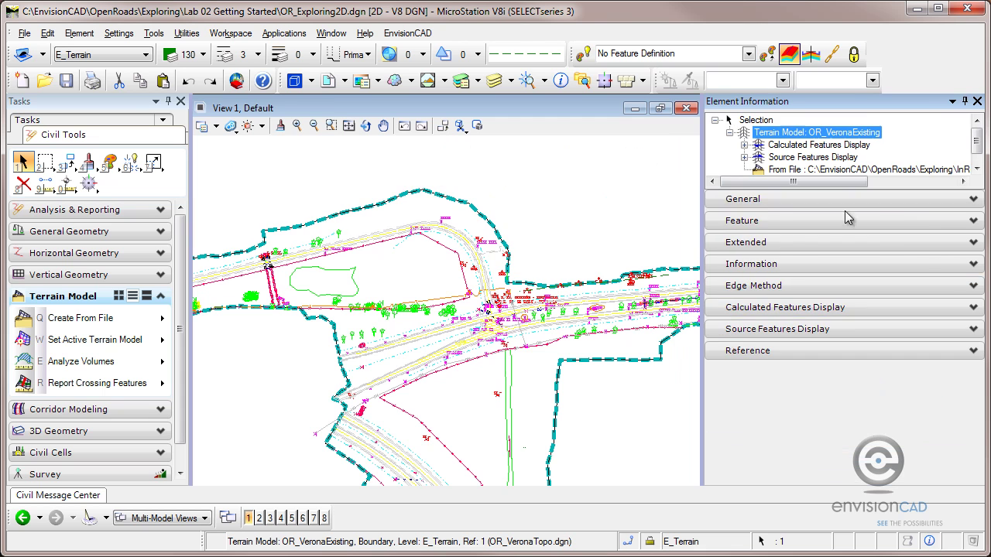
{"action": "left_click", "coordinate": [974, 199]}
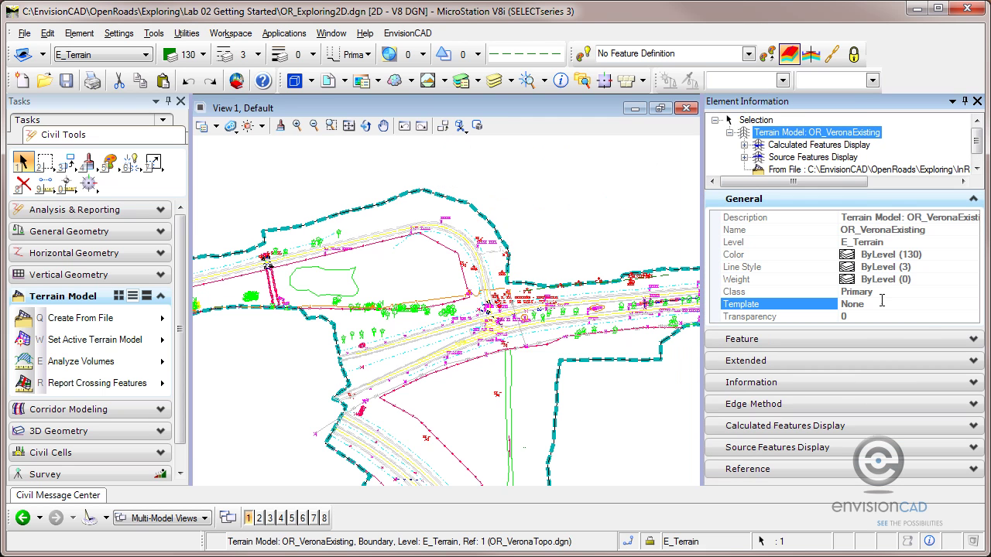
{"action": "left_click", "coordinate": [973, 199]}
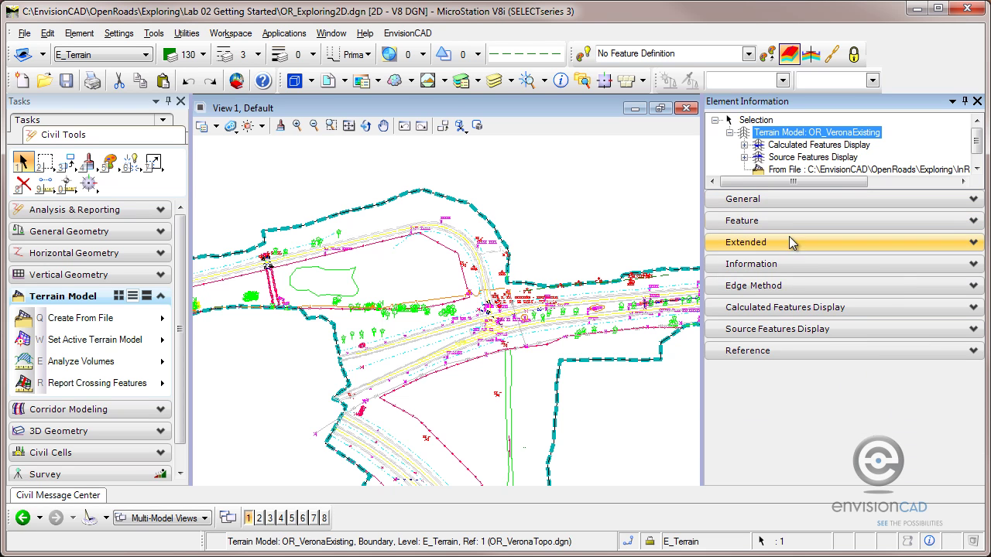
{"action": "right_click", "coordinate": [768, 383]}
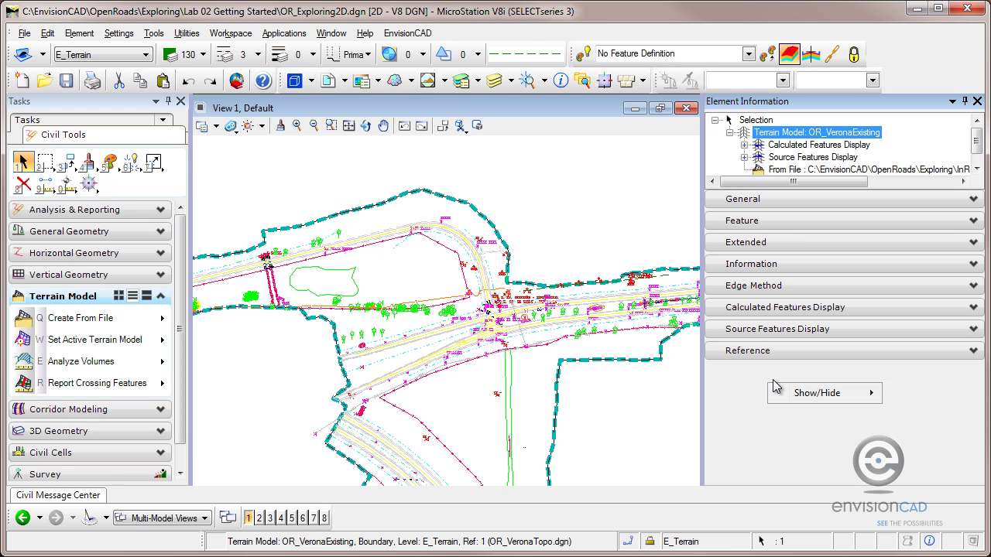
{"action": "mouse_move", "coordinate": [800, 394]}
{"action": "mouse_move", "coordinate": [919, 396]}
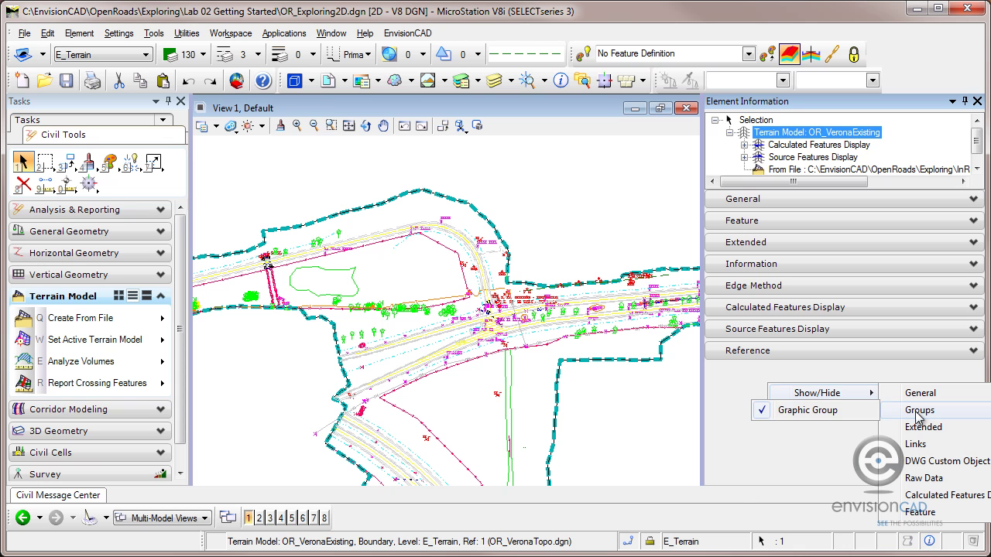
{"action": "mouse_move", "coordinate": [928, 466]}
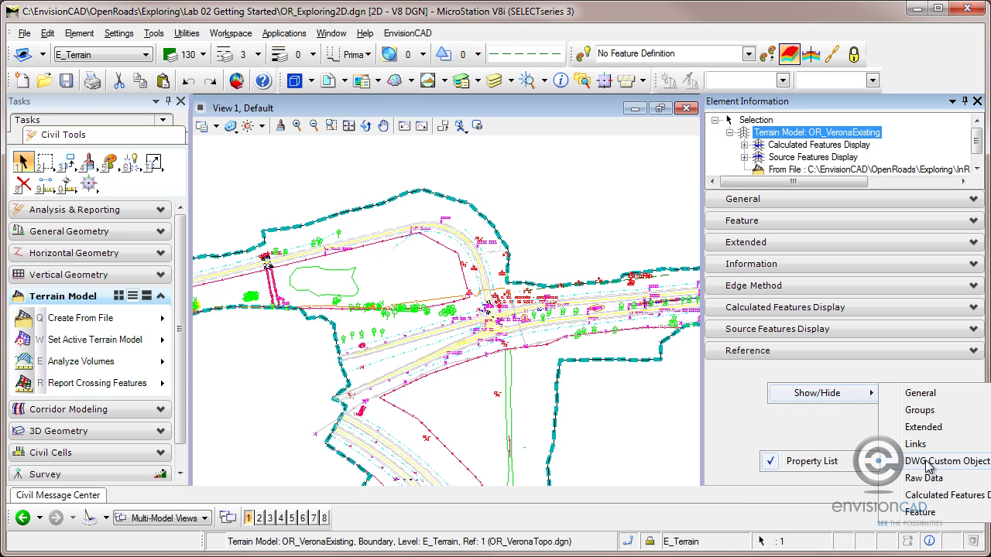
{"action": "left_click", "coordinate": [748, 411]}
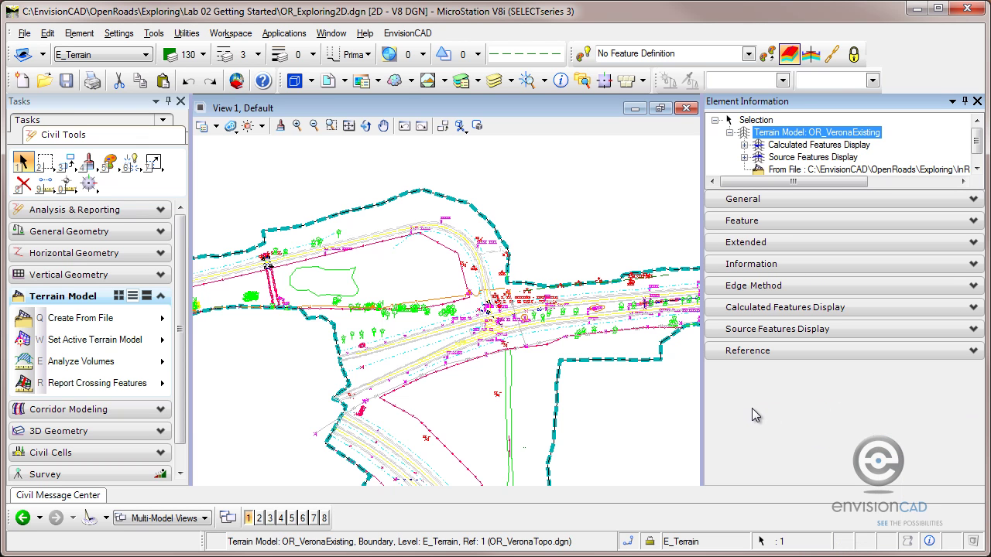